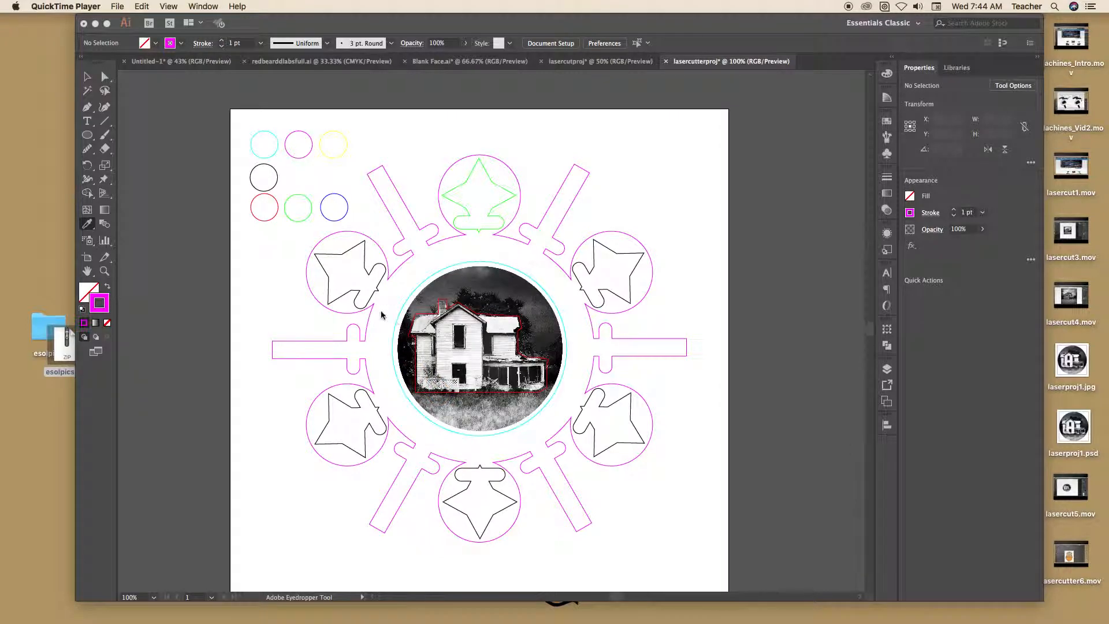
pyautogui.click(405, 164)
pyautogui.click(330, 134)
pyautogui.click(269, 201)
pyautogui.click(260, 148)
pyautogui.click(325, 198)
pyautogui.click(265, 188)
pyautogui.click(338, 207)
pyautogui.click(333, 178)
pyautogui.click(494, 234)
pyautogui.click(289, 166)
pyautogui.click(223, 143)
pyautogui.click(299, 248)
# Select all the artwork, including the color sample circles, and set its stroke weight to 0.5 pt.
pyautogui.click(87, 77)
pyautogui.moveTo(225, 128); pyautogui.dragTo(729, 561)
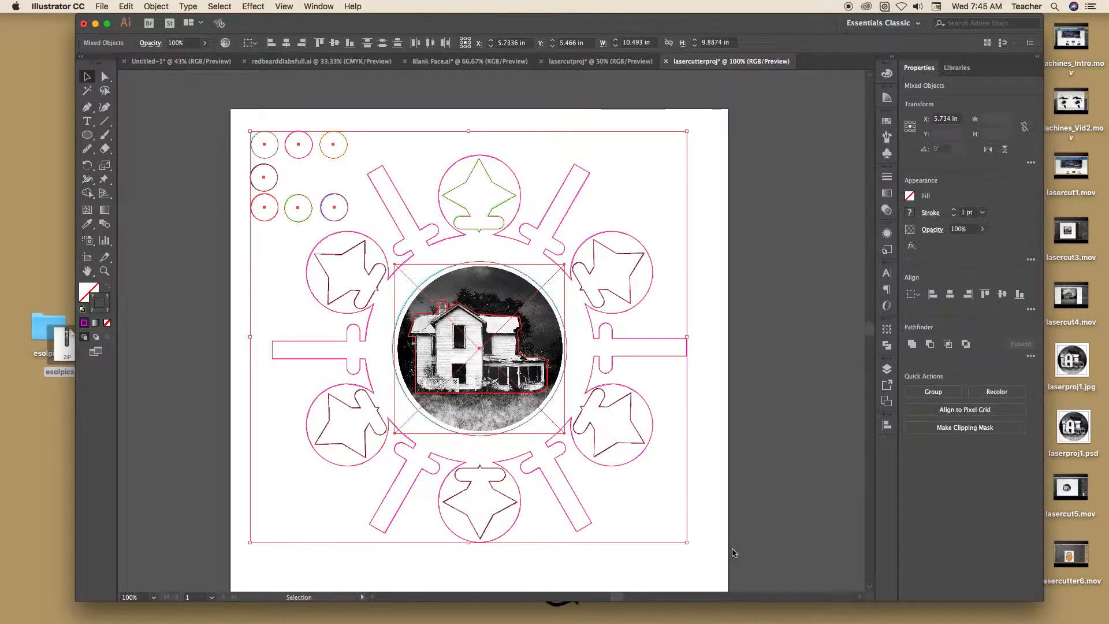
pyautogui.click(888, 178)
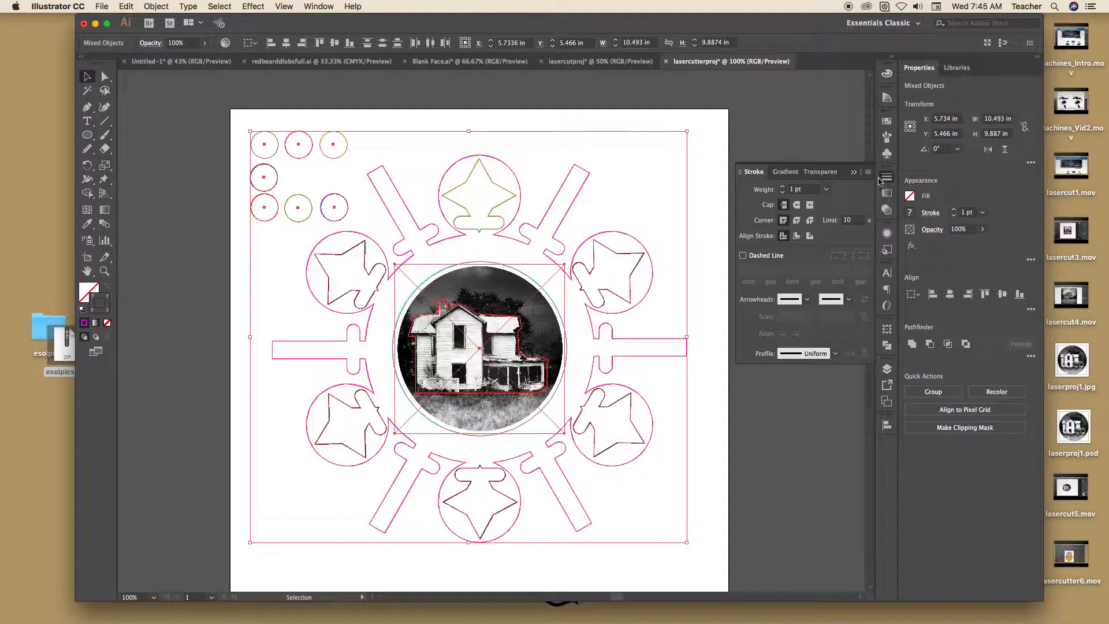
pyautogui.click(783, 193)
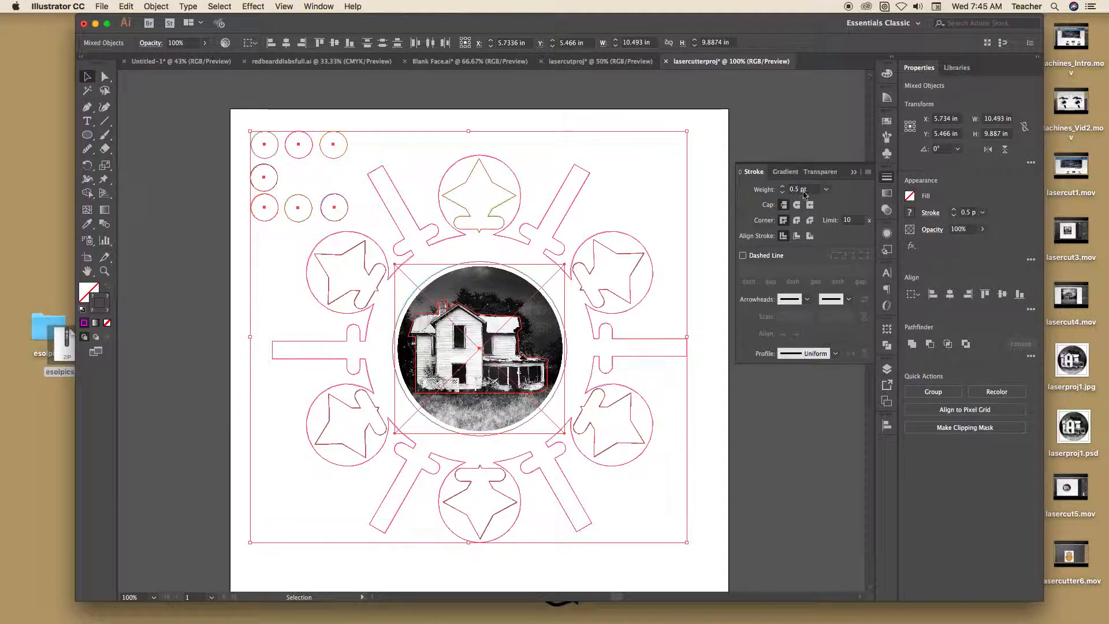
pyautogui.click(716, 182)
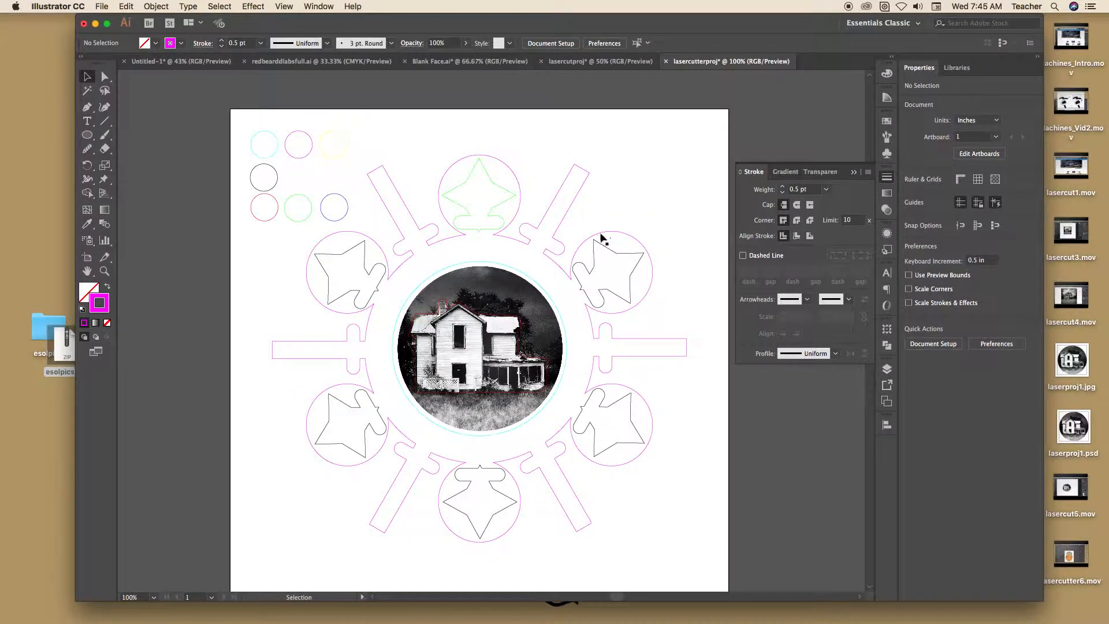
# Inspect the outline thickness up close on the star and its surrounding magenta circle at the upper right of the design.
pyautogui.press('z')
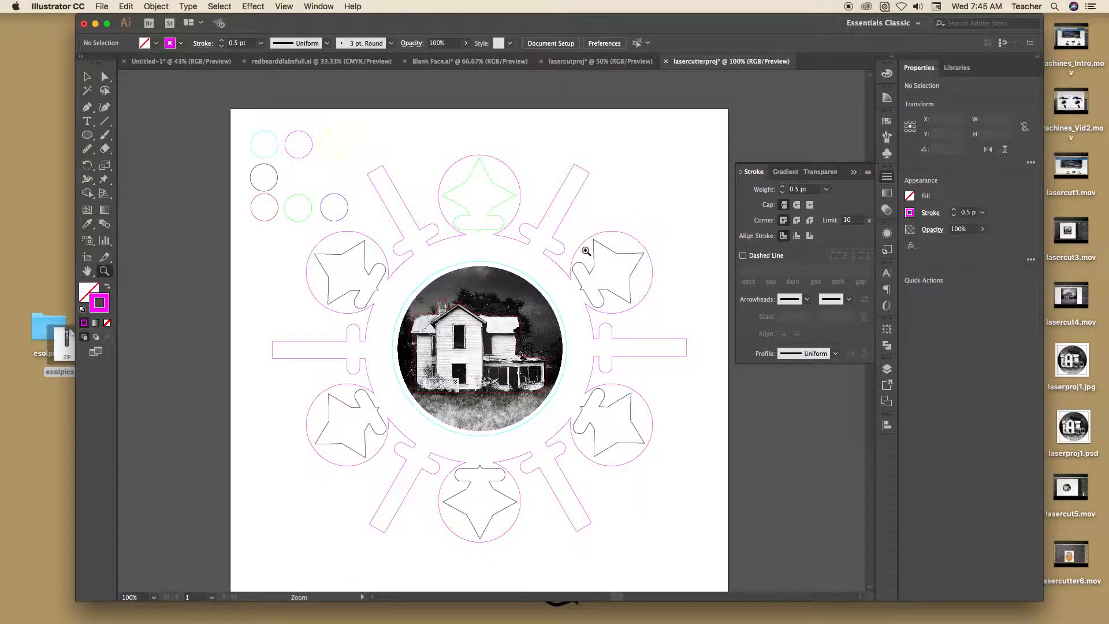
pyautogui.click(589, 253)
pyautogui.click(517, 323)
pyautogui.click(495, 342)
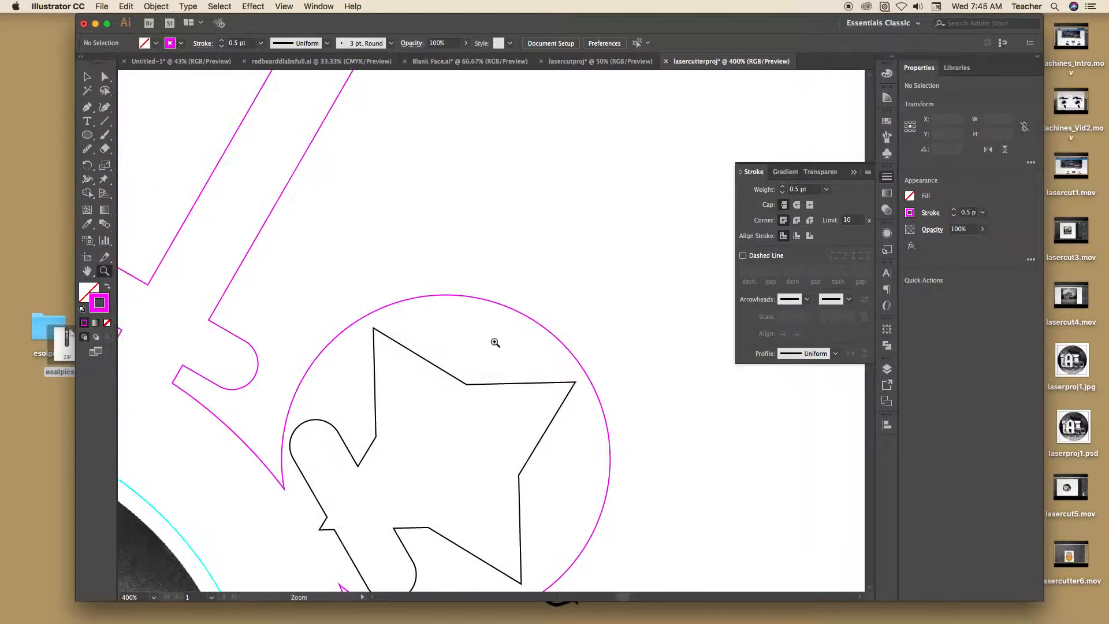
pyautogui.click(495, 342)
pyautogui.click(496, 327)
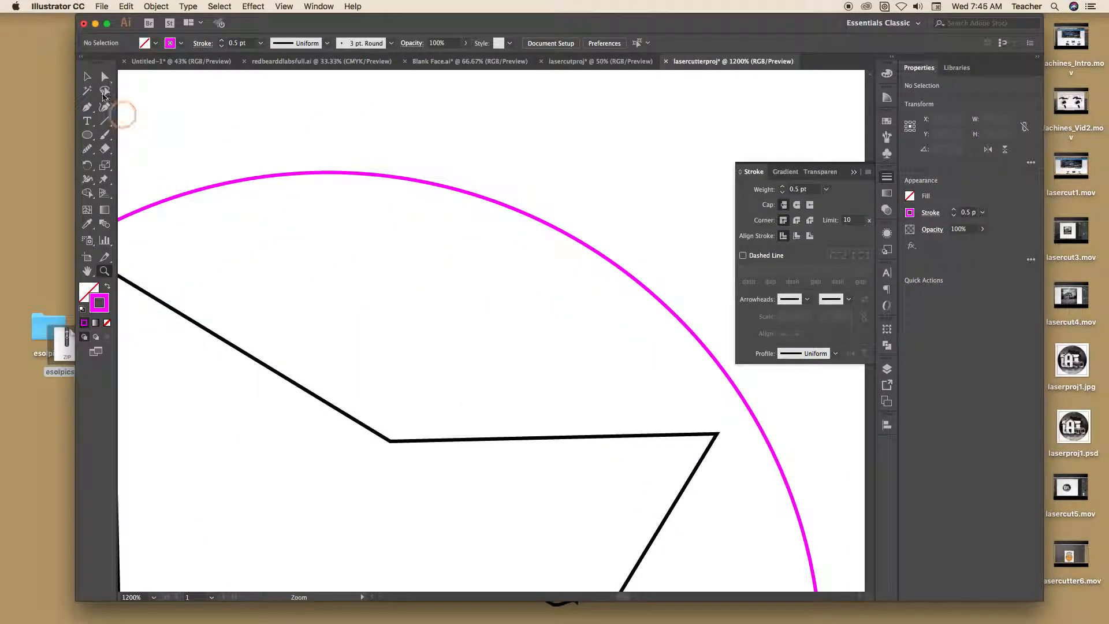
pyautogui.press('v')
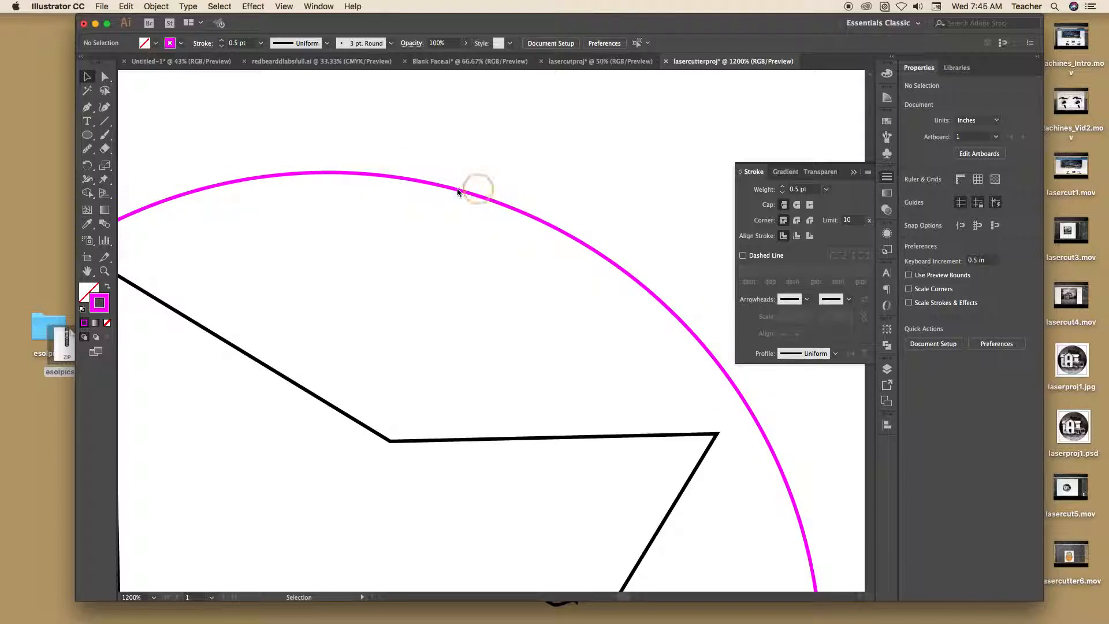
pyautogui.click(768, 208)
# Review the thinned outlines across the whole design, from the central house picture out to the full artboard.
pyautogui.press('z')
pyautogui.keyDown('alt'); pyautogui.click(565, 175); pyautogui.keyUp('alt')
pyautogui.keyDown('alt'); pyautogui.click(566, 174); pyautogui.keyUp('alt')
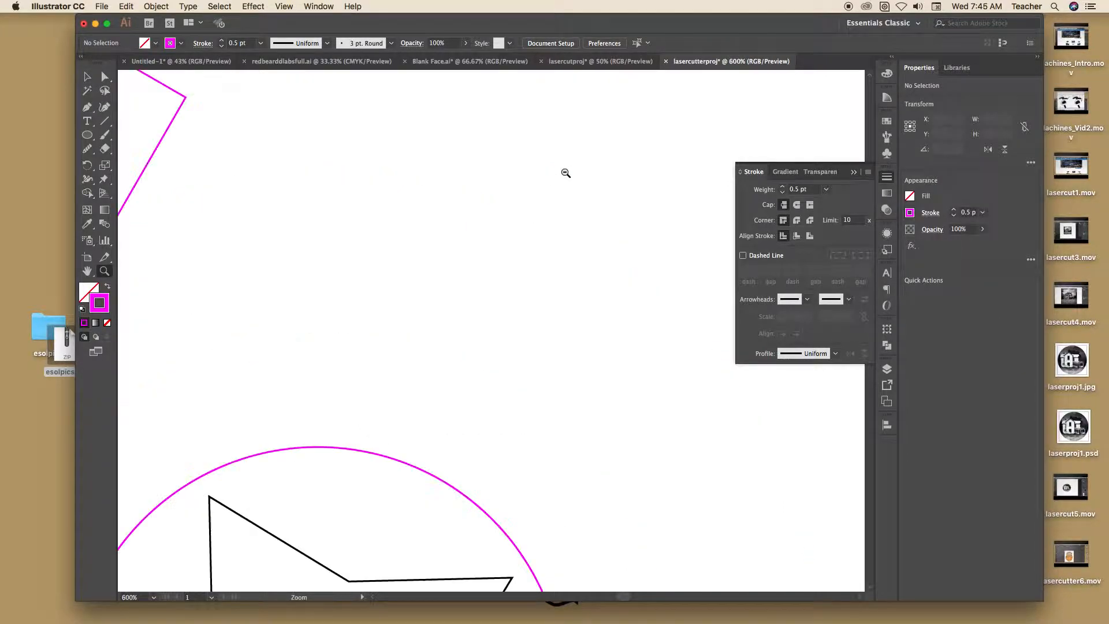
pyautogui.keyDown('alt'); pyautogui.click(545, 250); pyautogui.keyUp('alt')
pyautogui.keyDown('alt'); pyautogui.click(541, 307); pyautogui.keyUp('alt')
pyautogui.moveTo(388, 462); pyautogui.dragTo(644, 143)
pyautogui.keyDown('alt'); pyautogui.click(537, 252); pyautogui.keyUp('alt')
pyautogui.moveTo(403, 360); pyautogui.dragTo(596, 140)
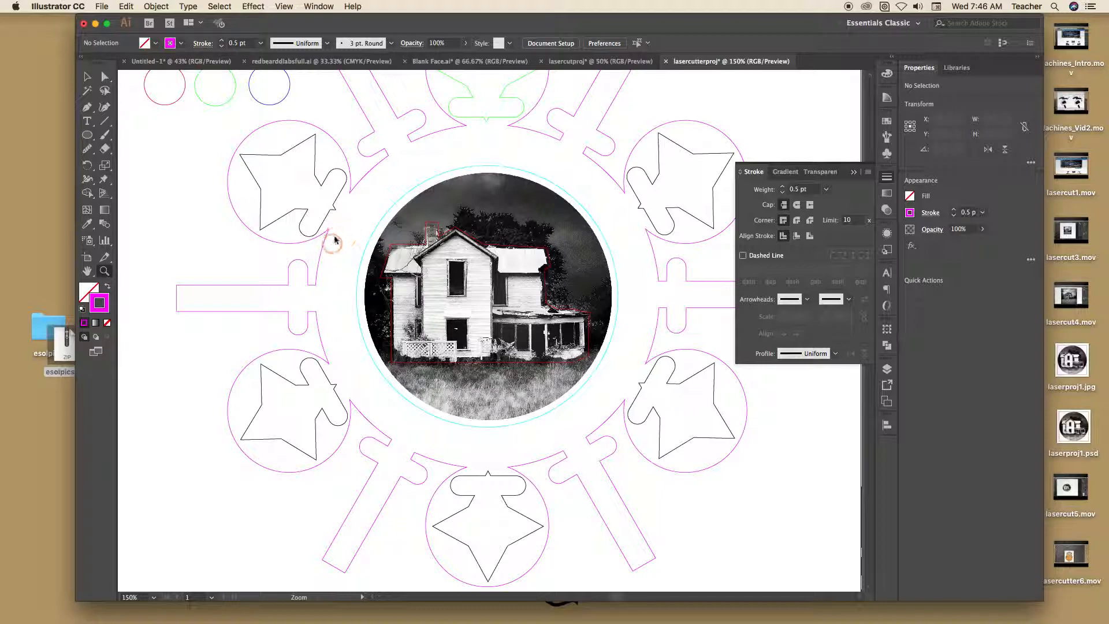
pyautogui.keyDown('alt'); pyautogui.click(389, 209); pyautogui.keyUp('alt')
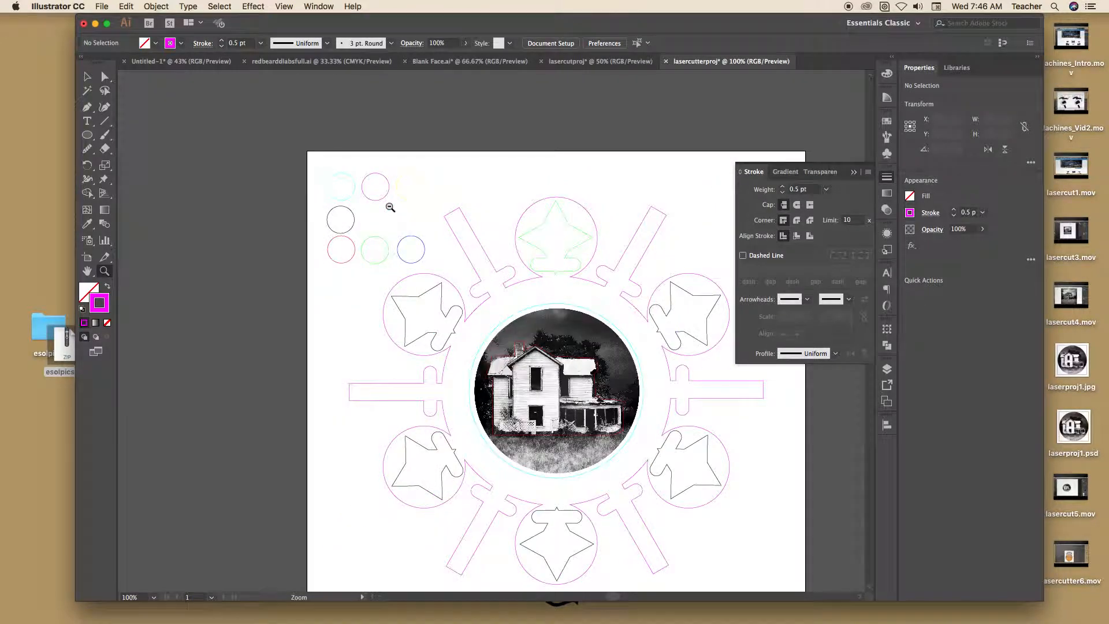
pyautogui.moveTo(510, 310); pyautogui.dragTo(457, 234)
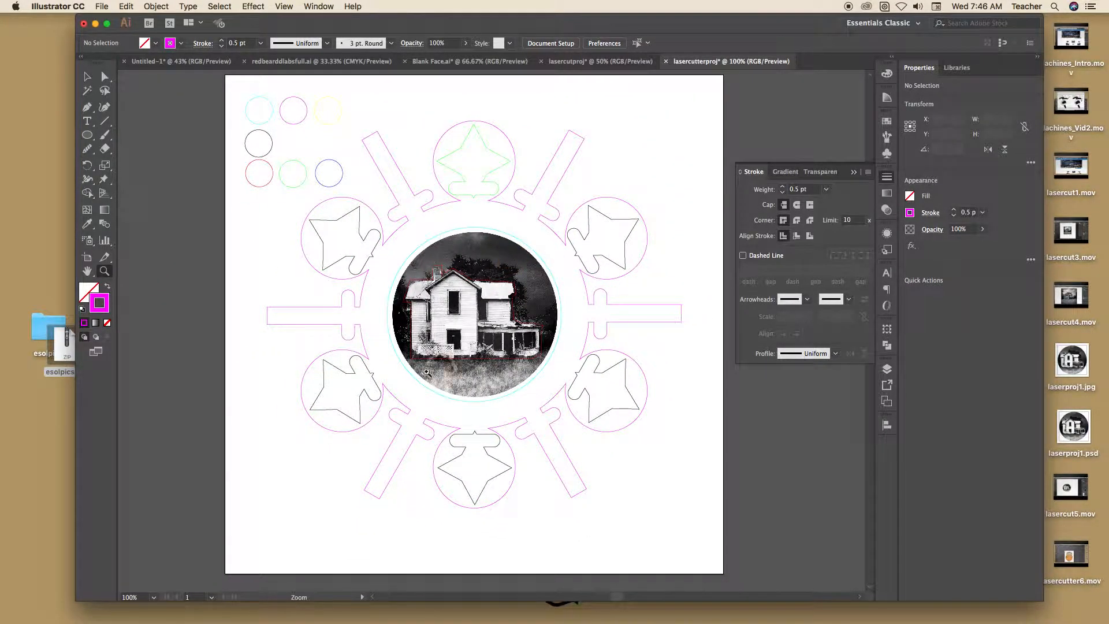
pyautogui.moveTo(399, 284); pyautogui.dragTo(382, 300)
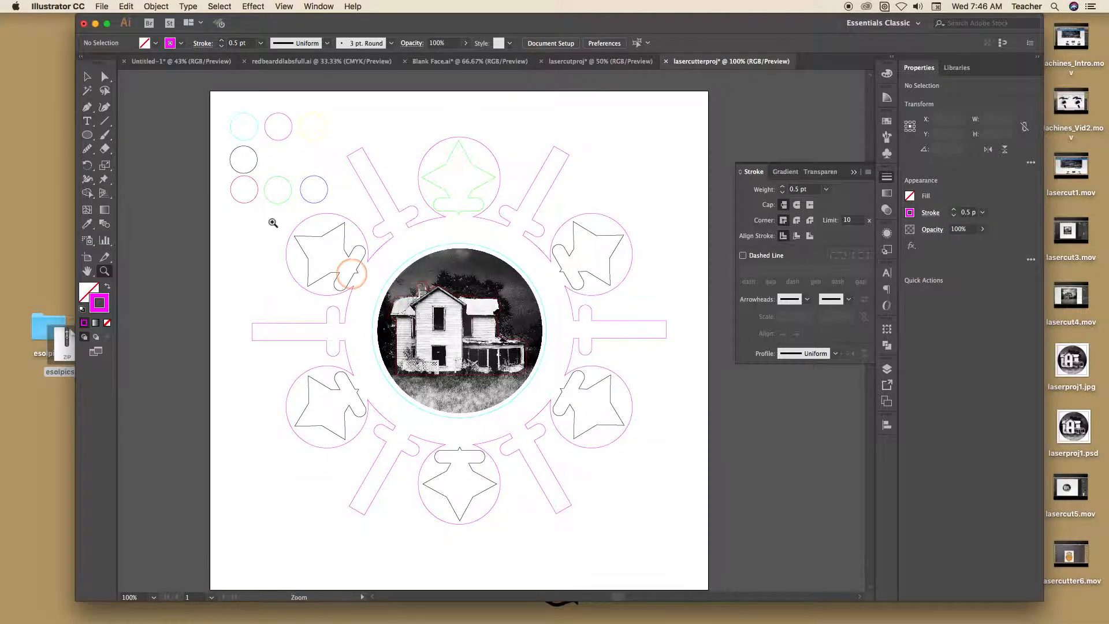
pyautogui.keyDown('alt'); pyautogui.click(635, 341); pyautogui.keyUp('alt')
pyautogui.keyDown('alt'); pyautogui.click(635, 341); pyautogui.keyUp('alt')
pyautogui.moveTo(337, 148); pyautogui.dragTo(484, 156)
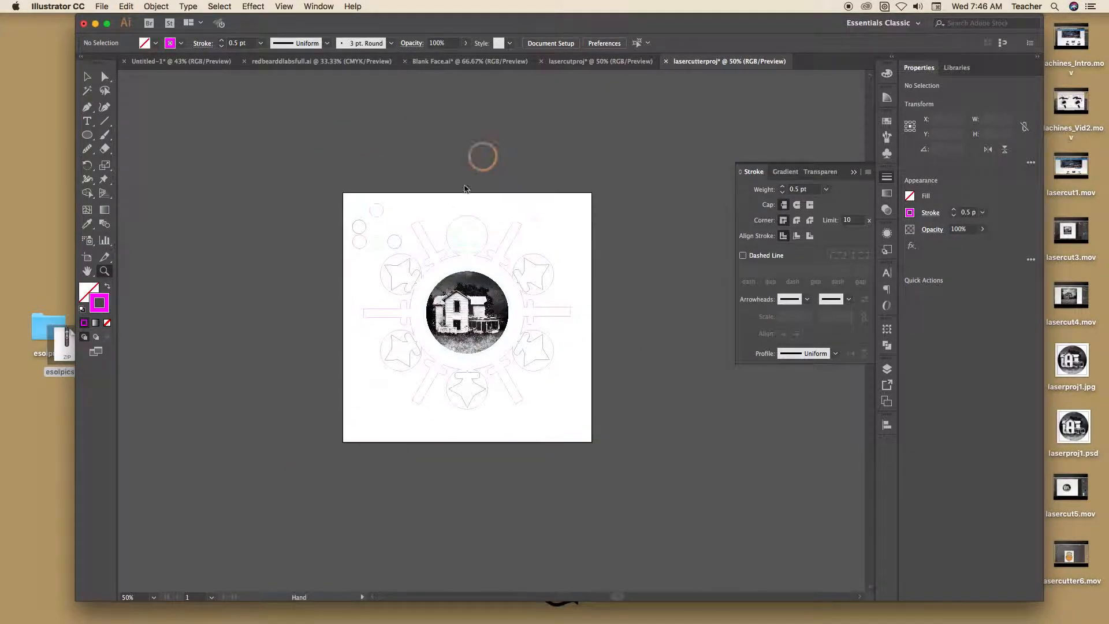
pyautogui.click(516, 300)
pyautogui.click(515, 306)
pyautogui.scroll(-3, 520, 301)
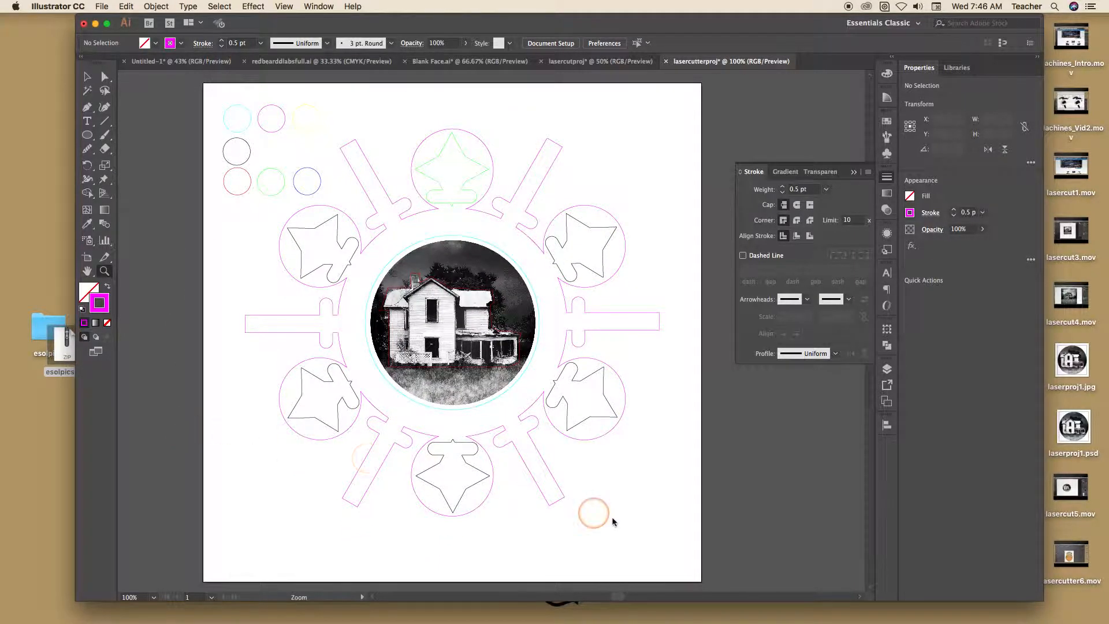
# Save the artwork to the Desktop as lasercutterproj.pdf in Adobe PDF format, using the Illustrator Default preset.
pyautogui.click(102, 7)
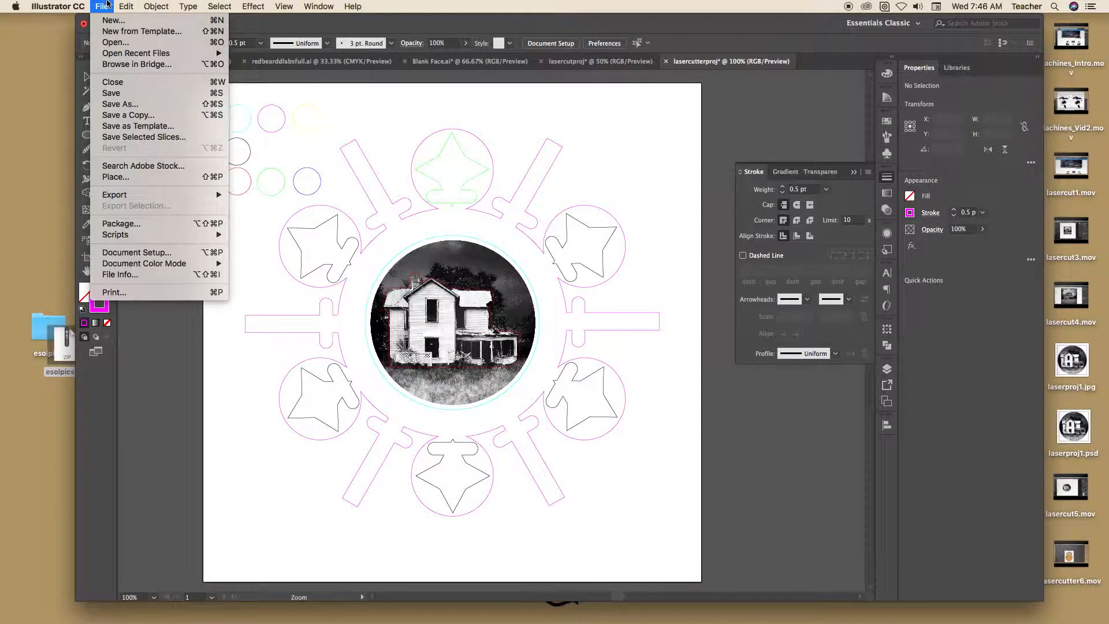
pyautogui.moveTo(133, 198)
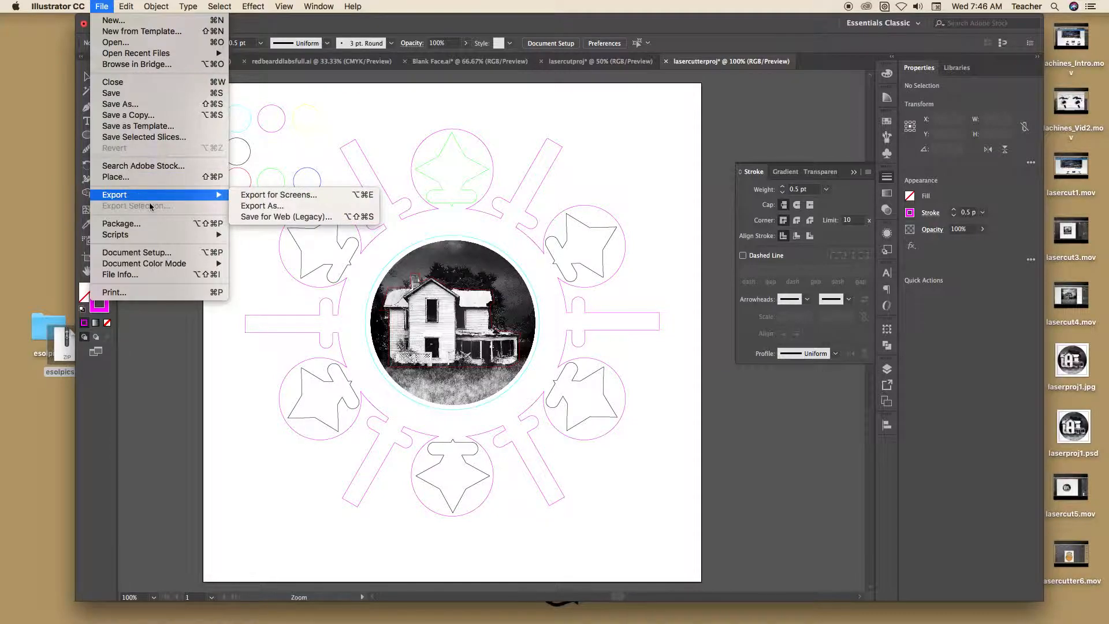
pyautogui.click(111, 93)
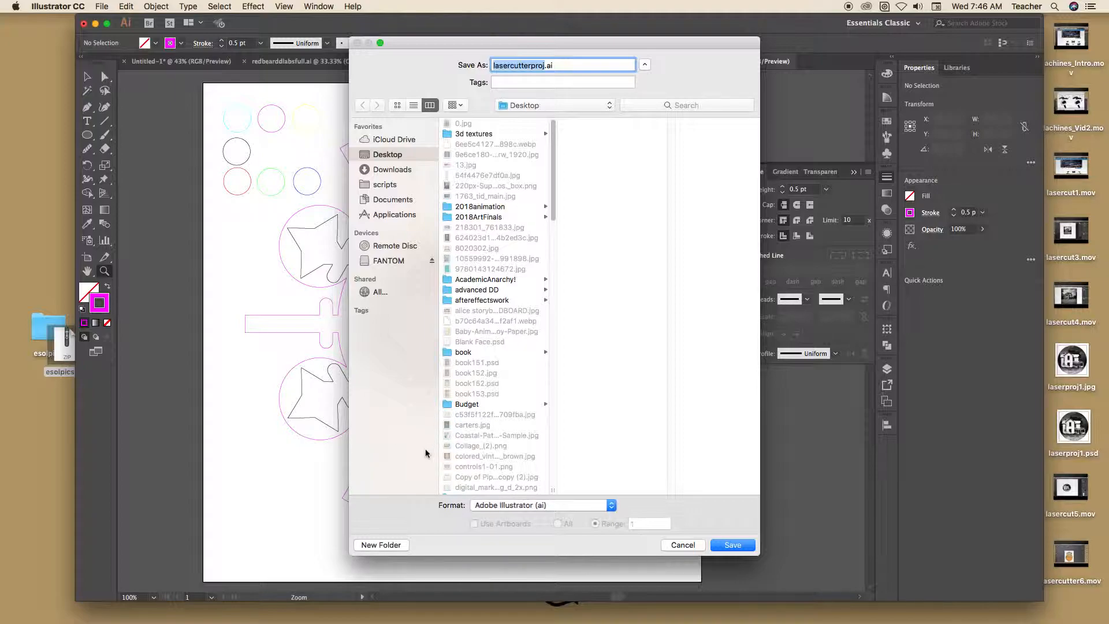
pyautogui.scroll(-1, 443, 450)
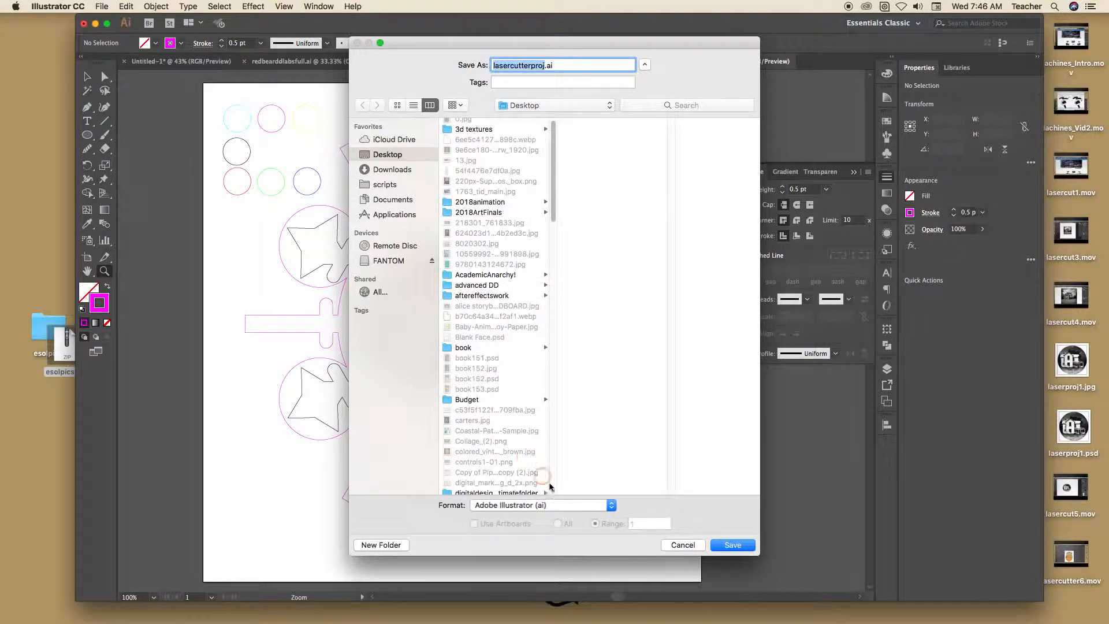
pyautogui.click(612, 505)
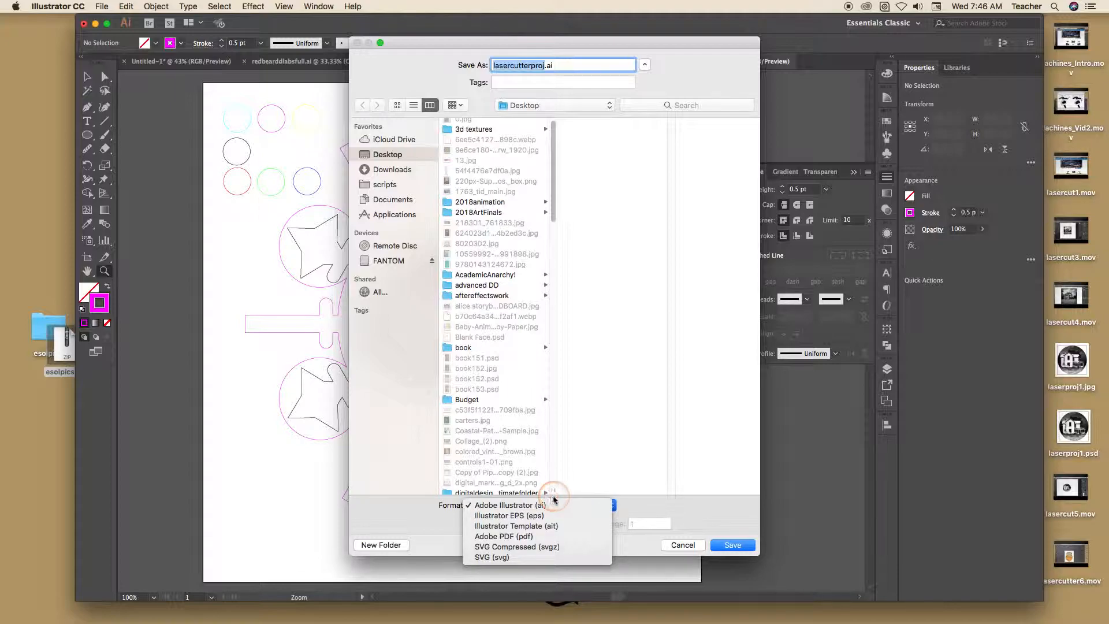
pyautogui.click(499, 537)
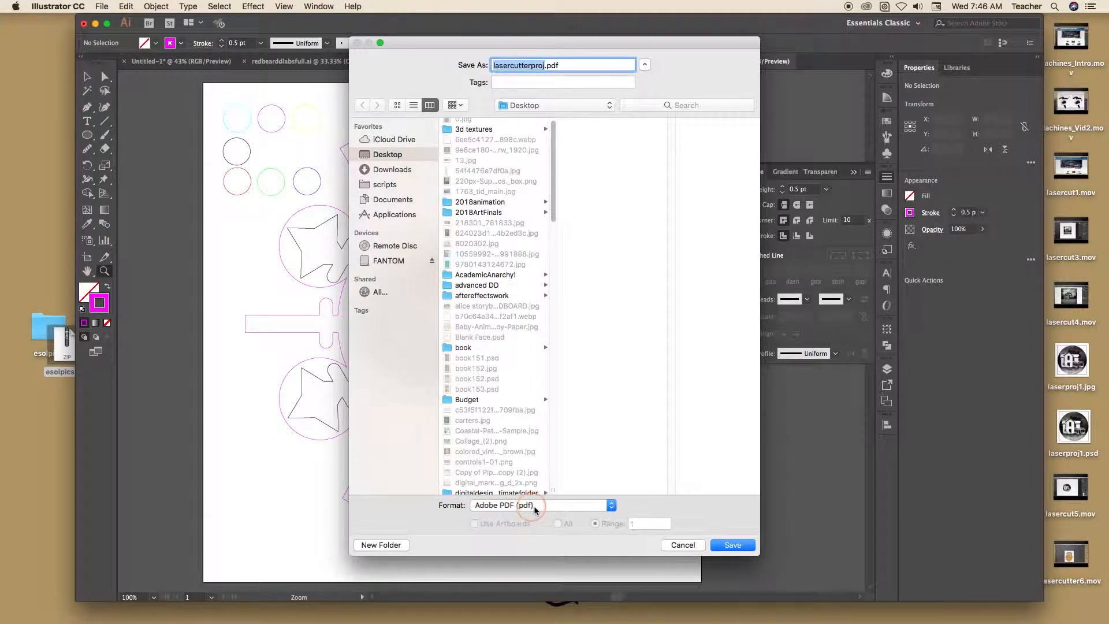
pyautogui.click(545, 66)
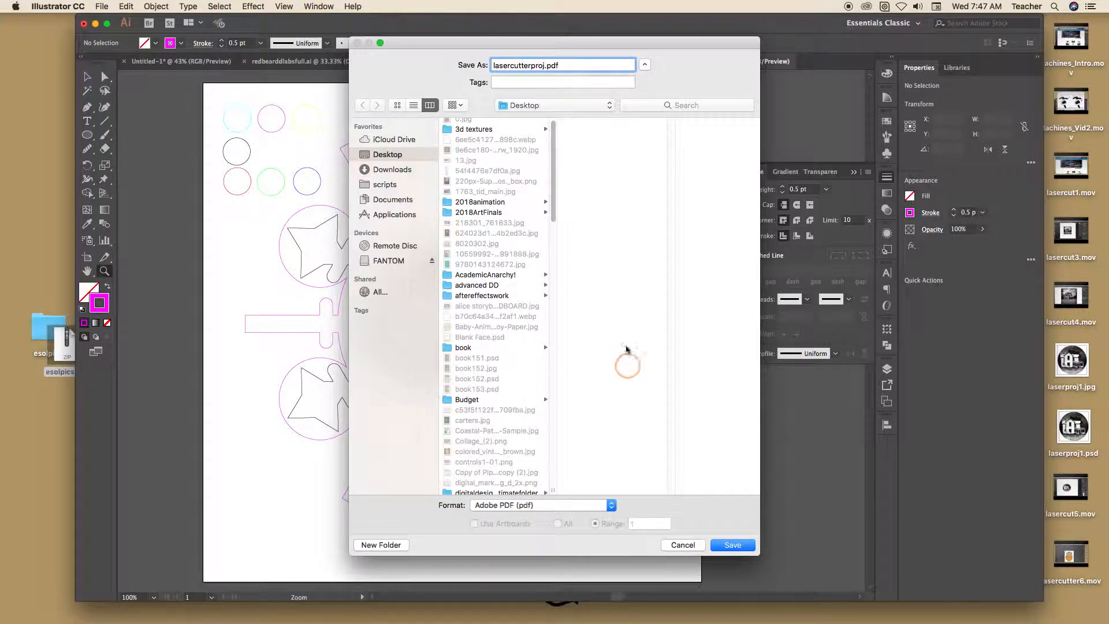
pyautogui.click(733, 546)
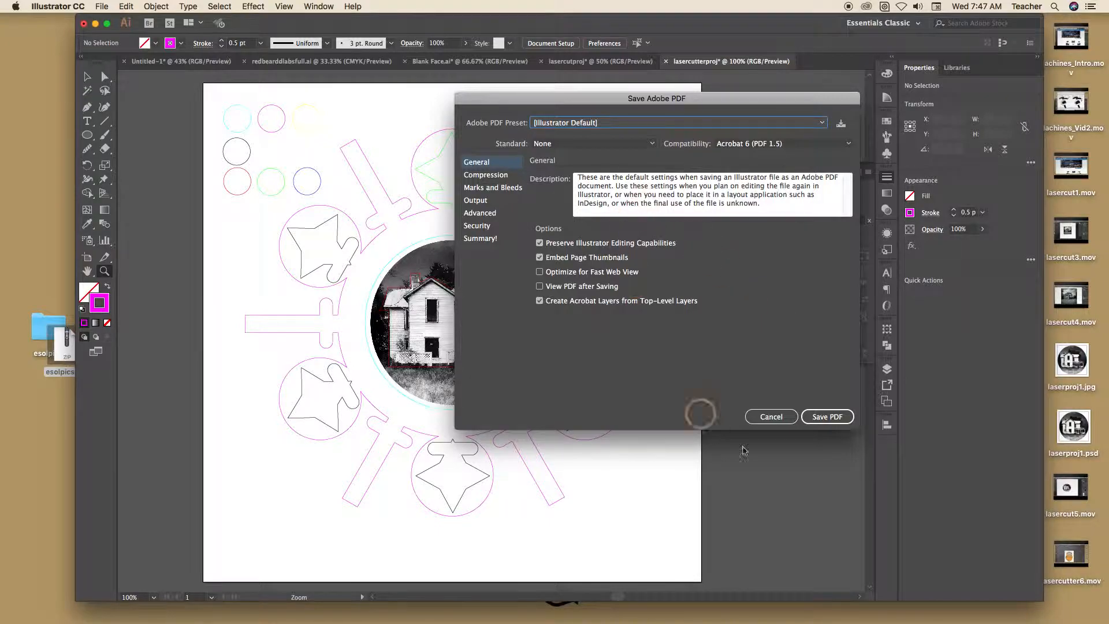
pyautogui.click(828, 418)
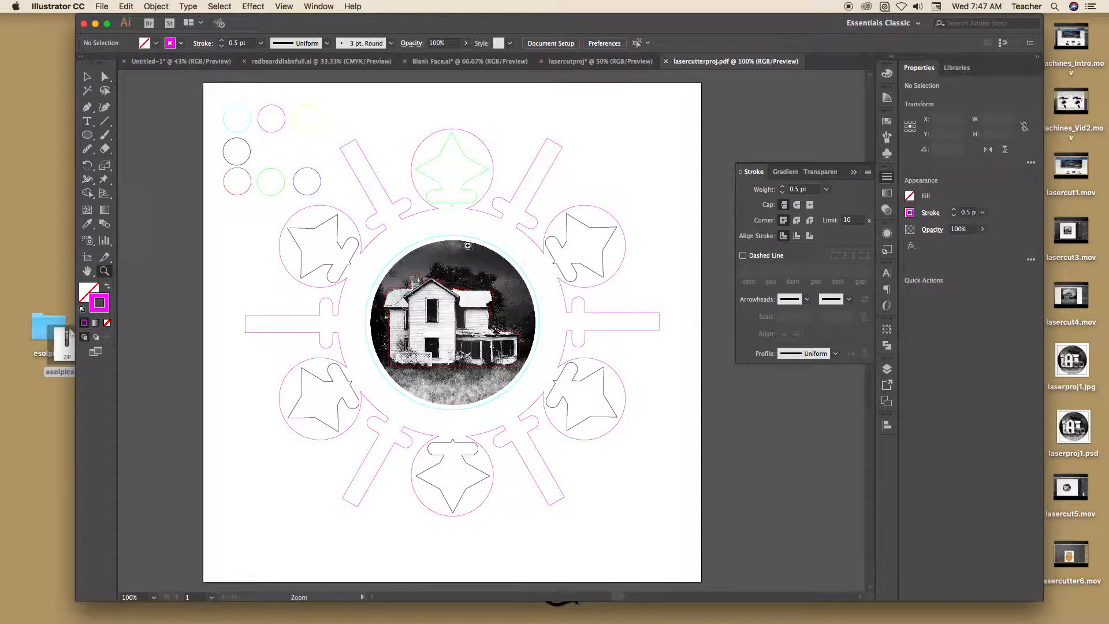
pyautogui.moveTo(280, 24); pyautogui.dragTo(258, 27)
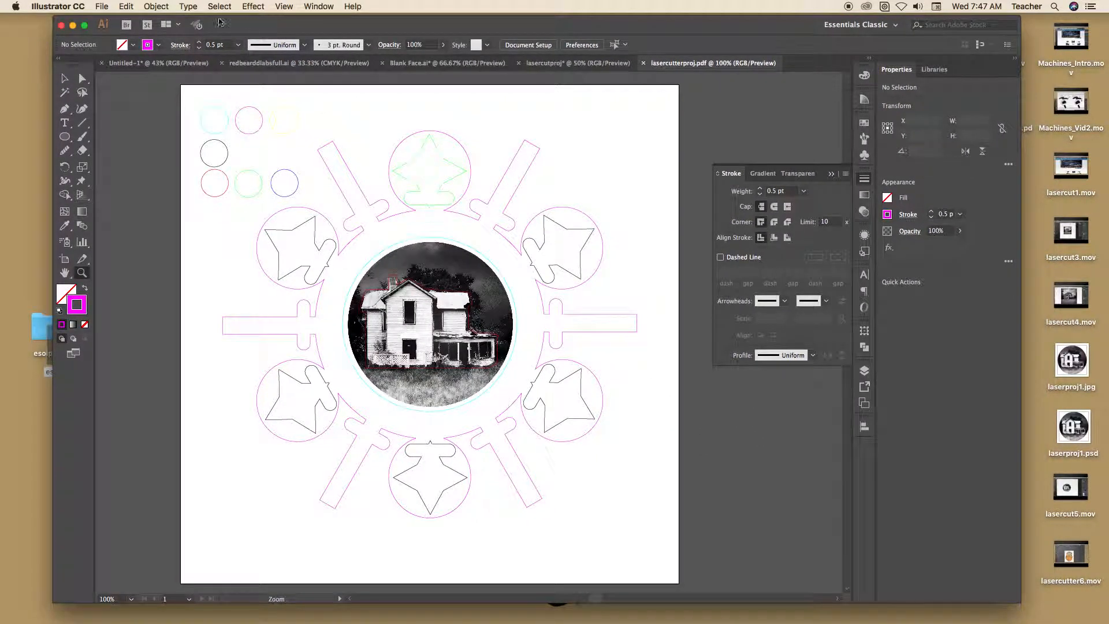
pyautogui.click(126, 6)
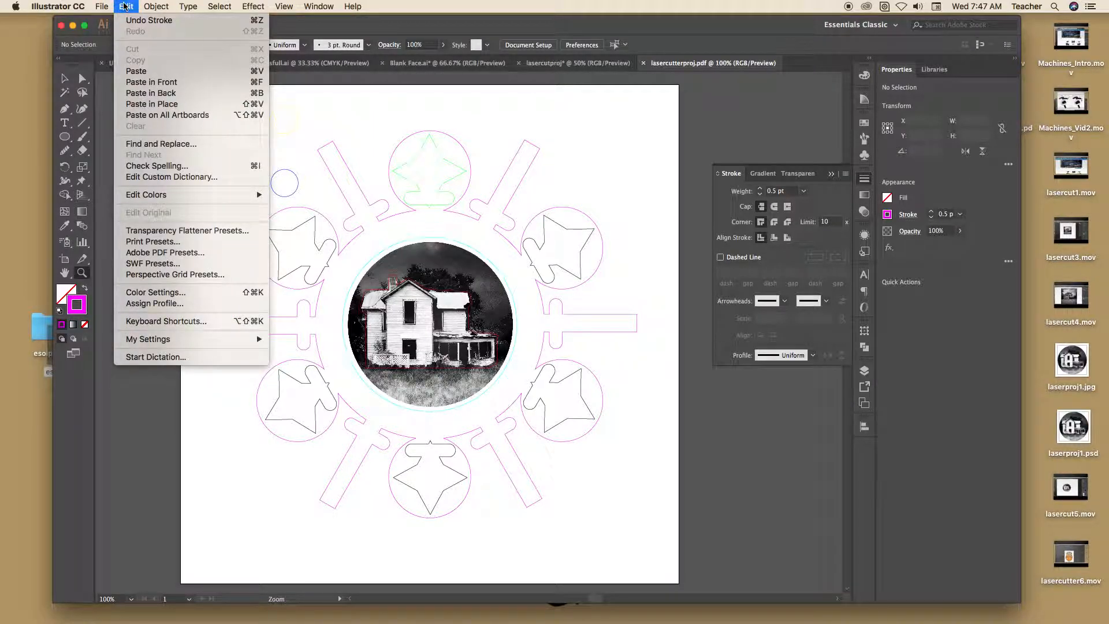
pyautogui.click(173, 296)
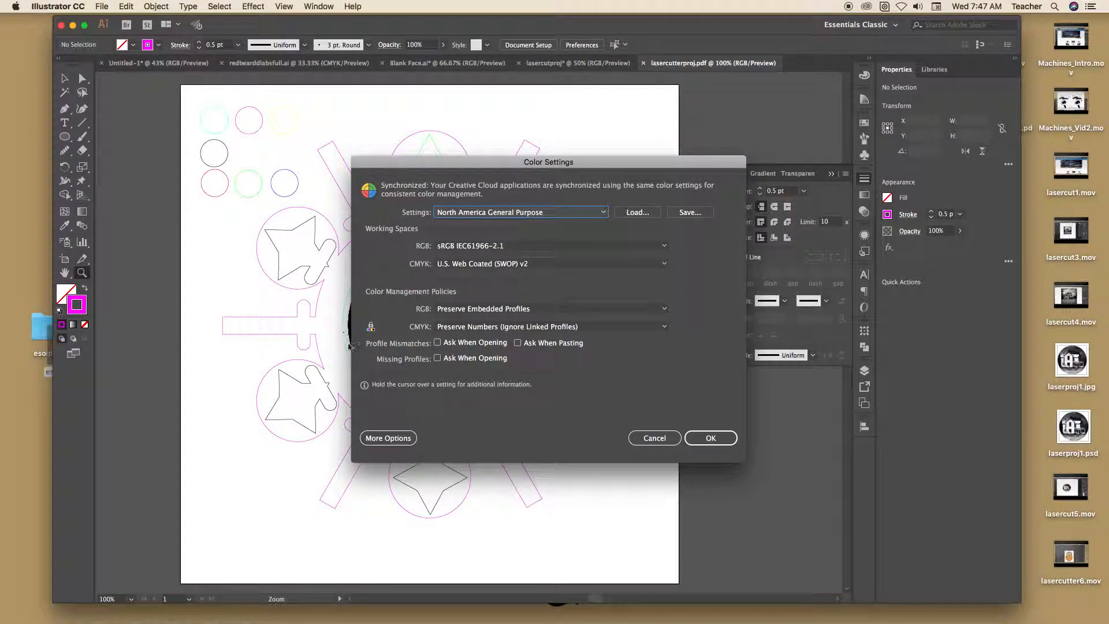
pyautogui.click(640, 438)
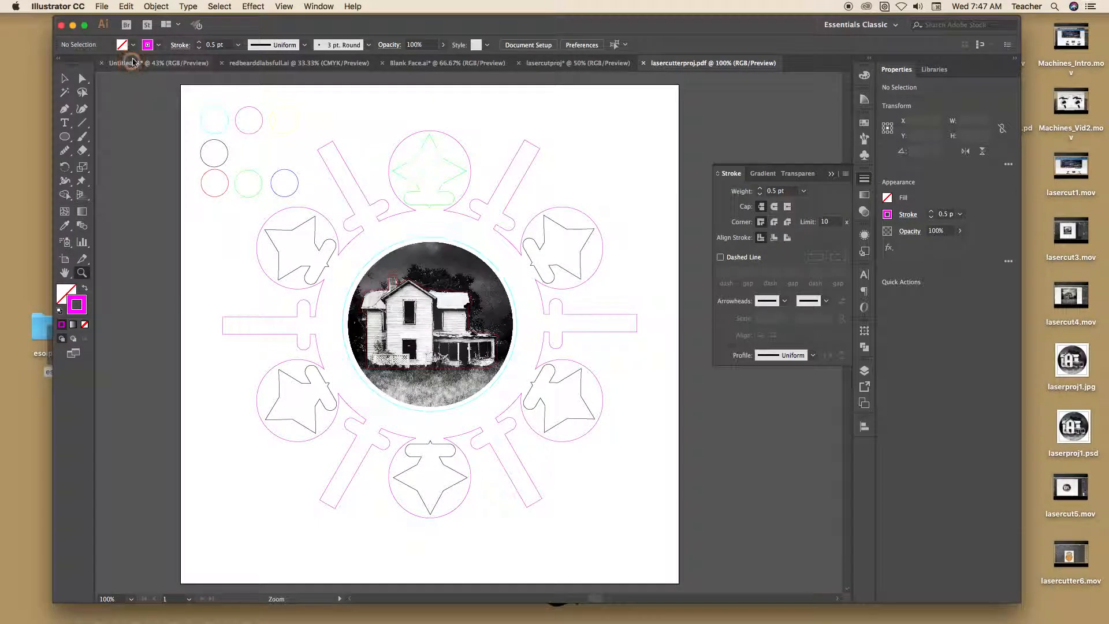
# Check which document color mode the laser cutter file is using.
pyautogui.click(125, 7)
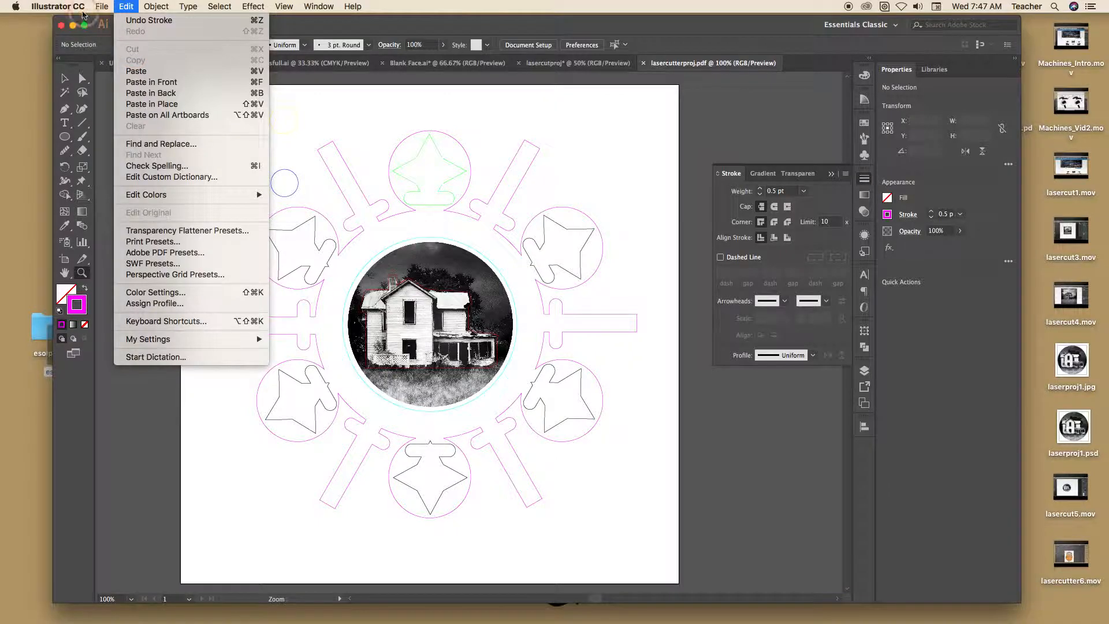
pyautogui.moveTo(102, 7)
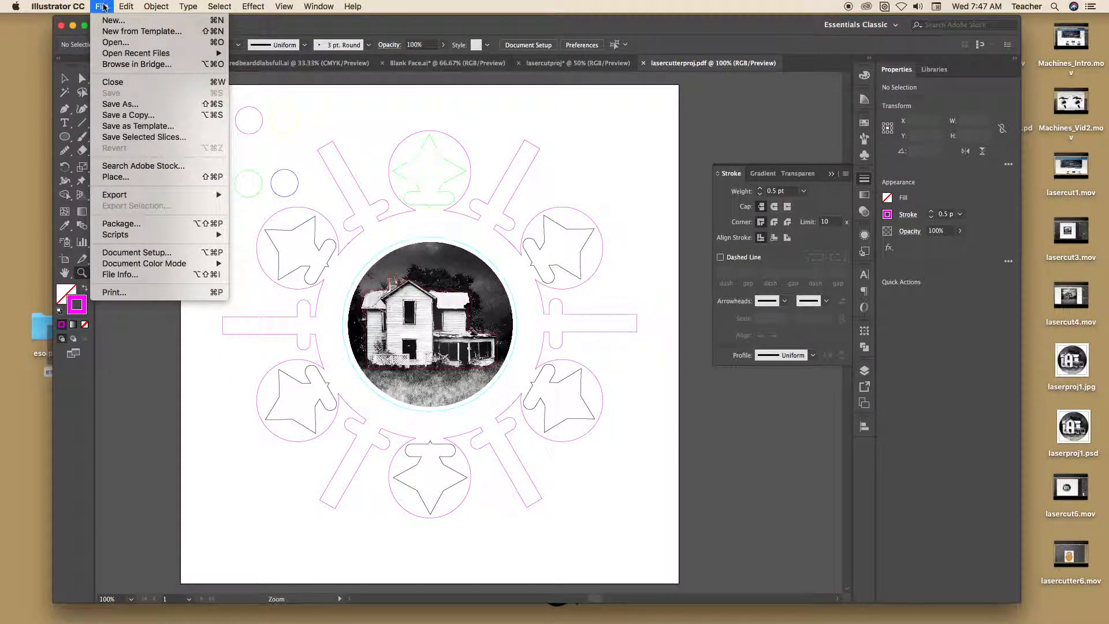
pyautogui.moveTo(152, 265)
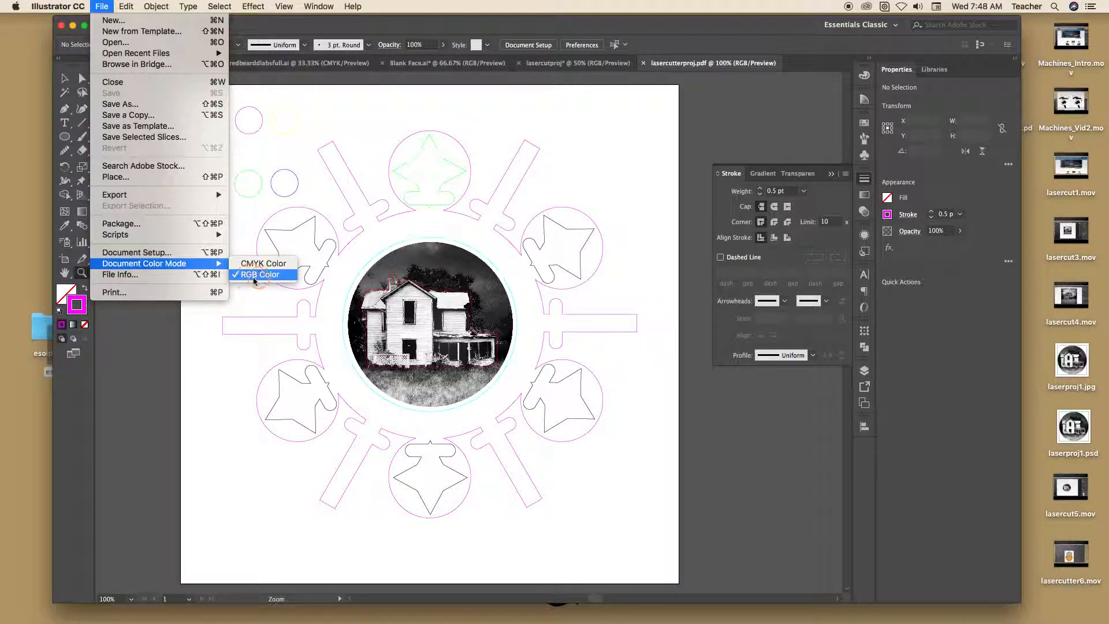
pyautogui.click(265, 300)
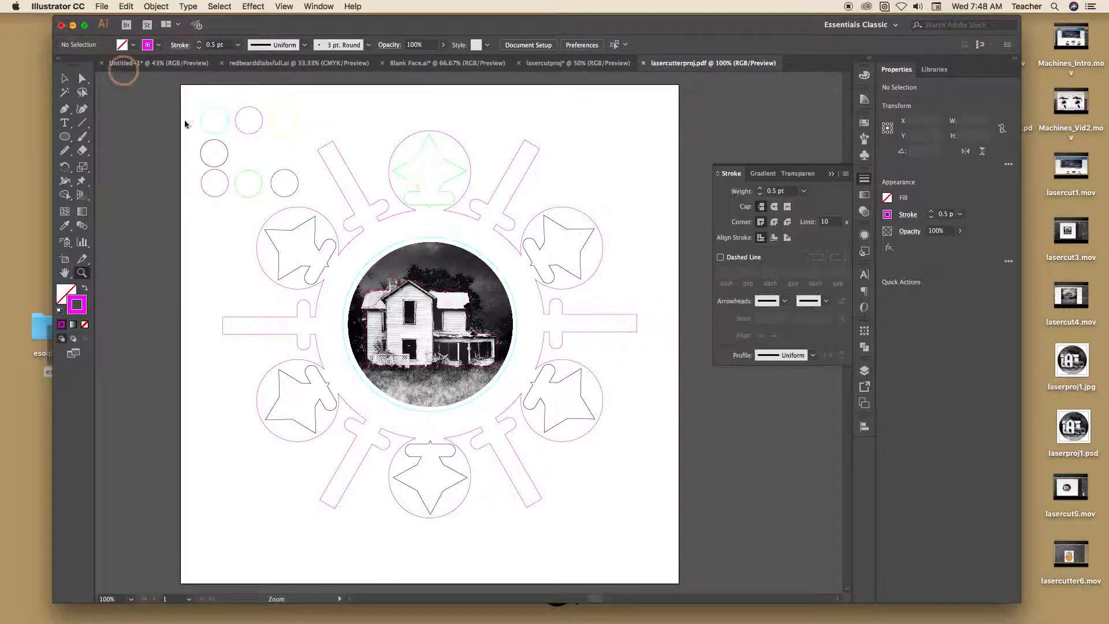
# Uncover the desktop files and select the saved lasercutterproj.pdf in Finder.
pyautogui.moveTo(771, 24); pyautogui.dragTo(706, 22)
pyautogui.click(998, 104)
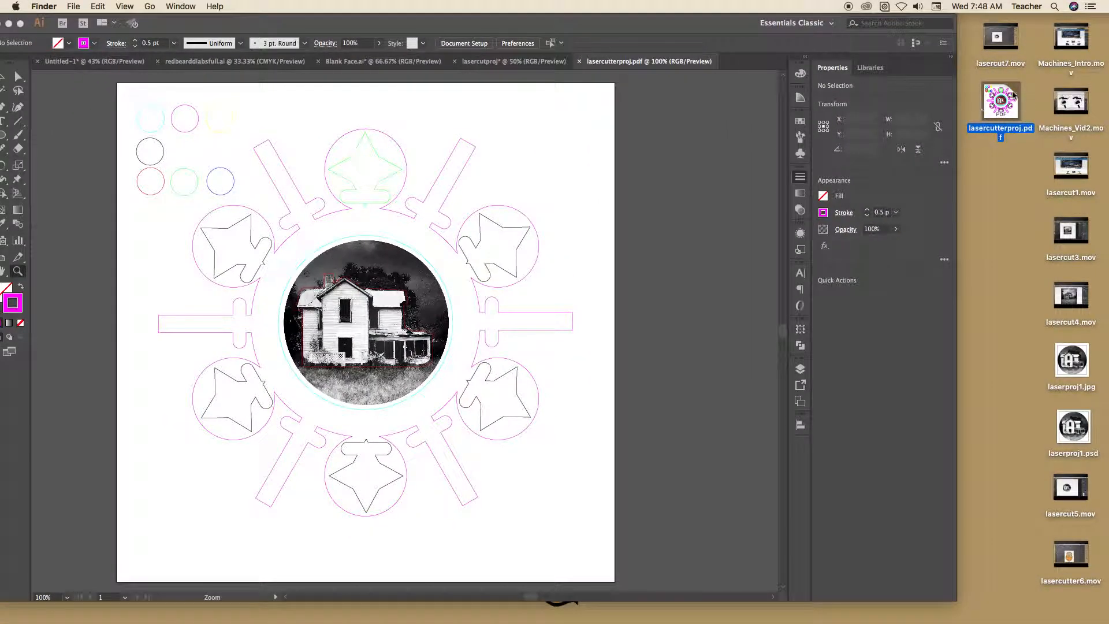